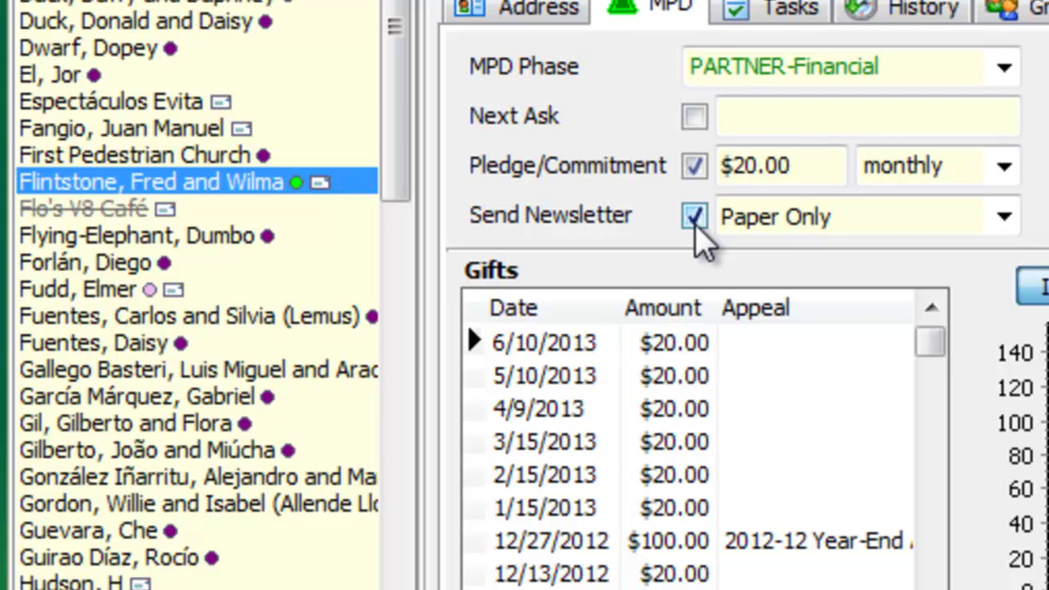
Filter the contact list to the saved Email Newsletter group, showing its 36 contacts
{"action": "left_click", "coordinate": [1005, 218]}
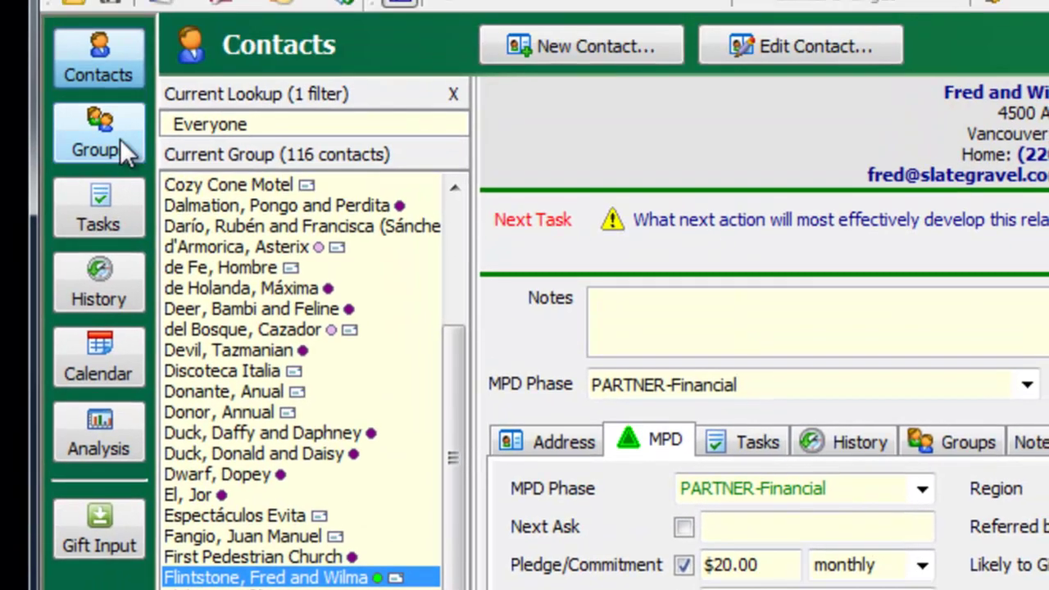
{"action": "left_click", "coordinate": [120, 139]}
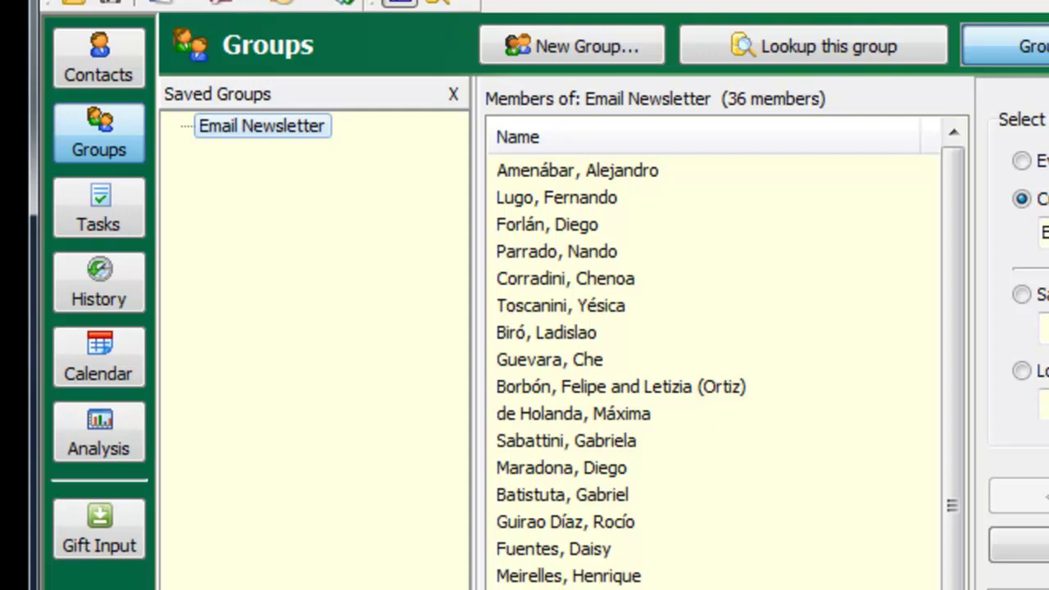
{"action": "left_click", "coordinate": [873, 45]}
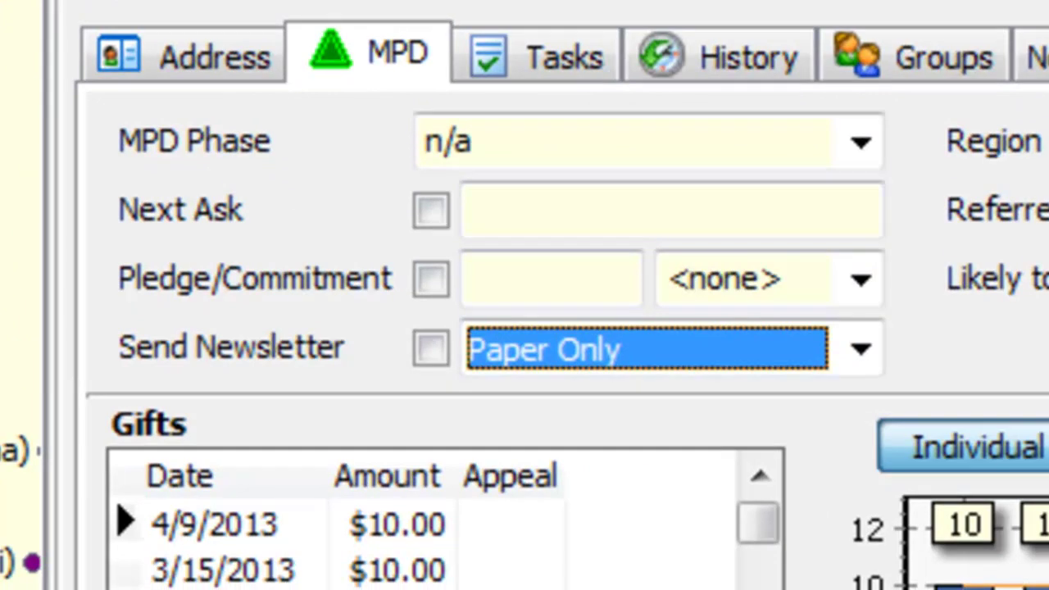
Move focus out of the current contact's newsletter field
{"action": "left_click", "coordinate": [529, 201]}
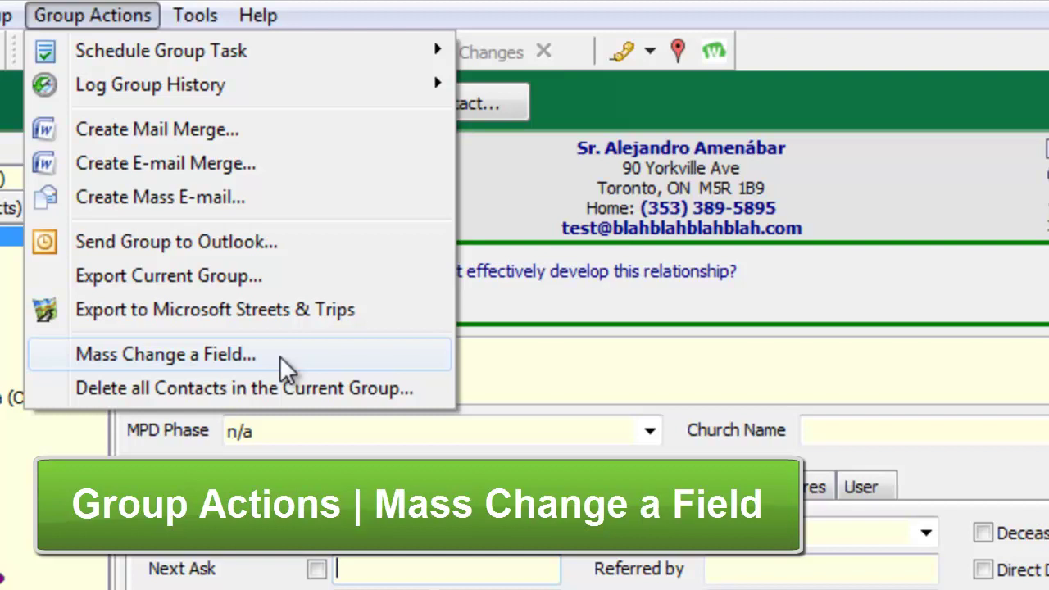
Mass-change Newsletter Media Preference to Email Only for all 36 contacts, then check other records
{"action": "left_click", "coordinate": [280, 355]}
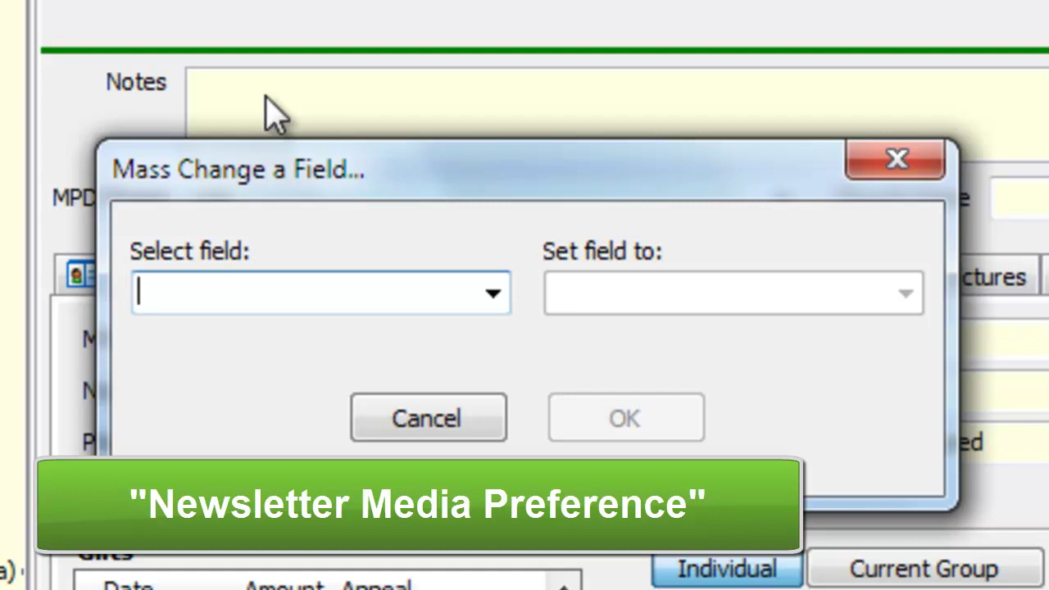
{"action": "type", "text": "Newsletter Media Preference"}
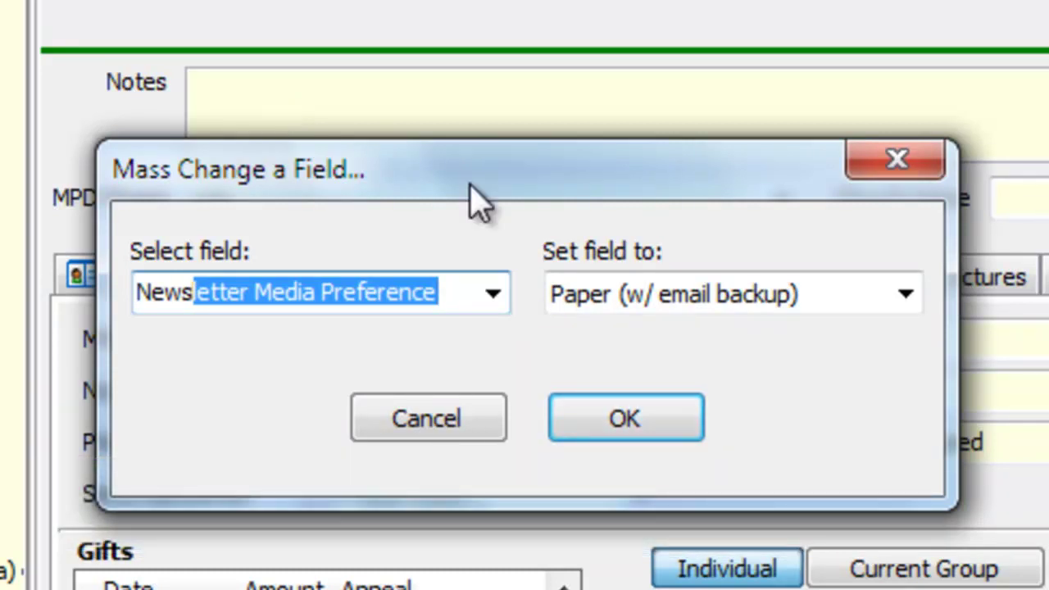
{"action": "left_click", "coordinate": [906, 299]}
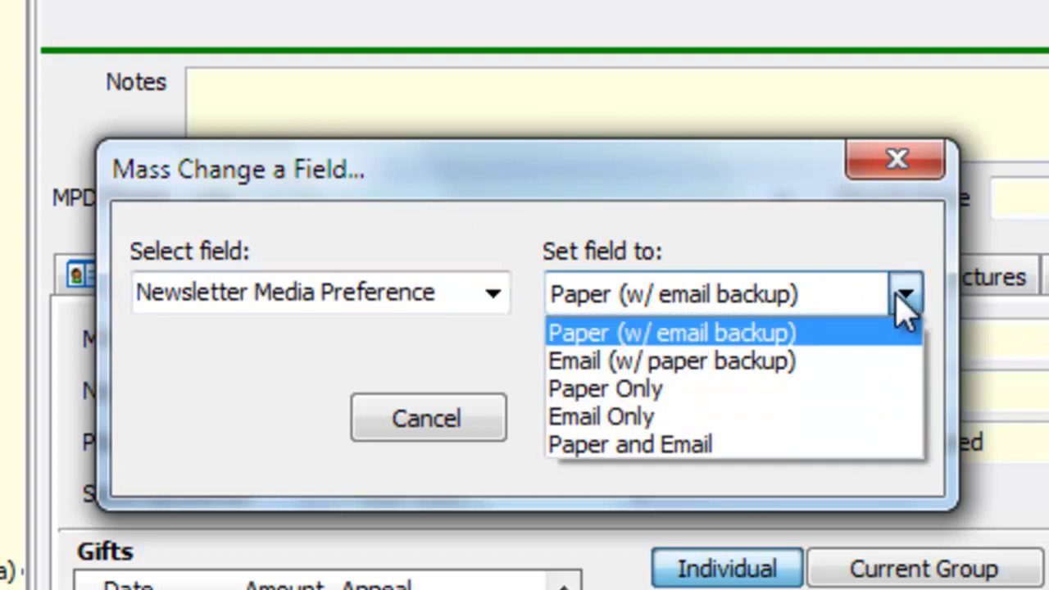
{"action": "left_click", "coordinate": [848, 430]}
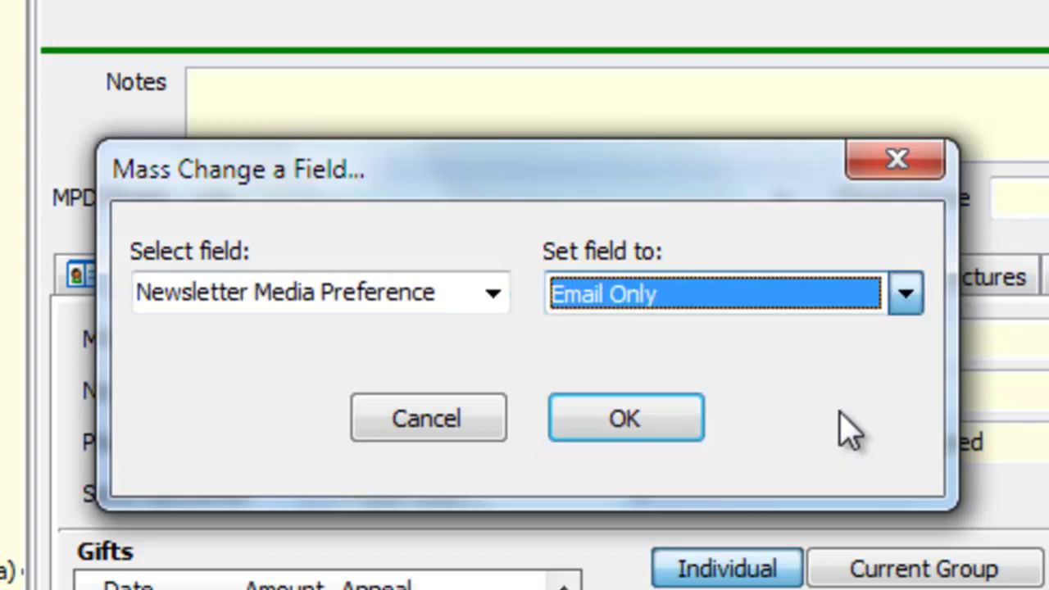
{"action": "left_click", "coordinate": [661, 422]}
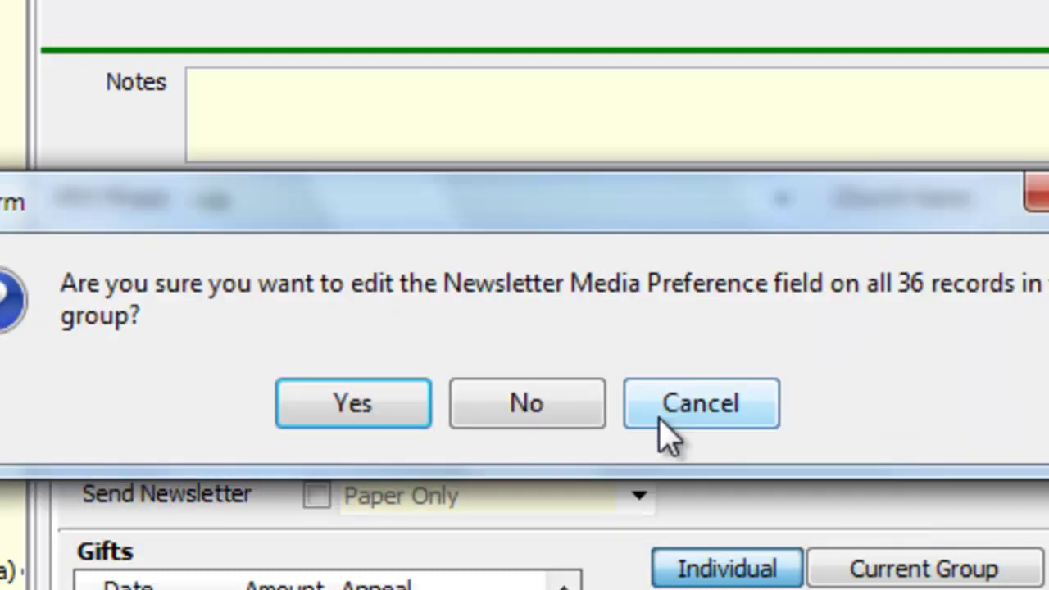
{"action": "left_click", "coordinate": [355, 403]}
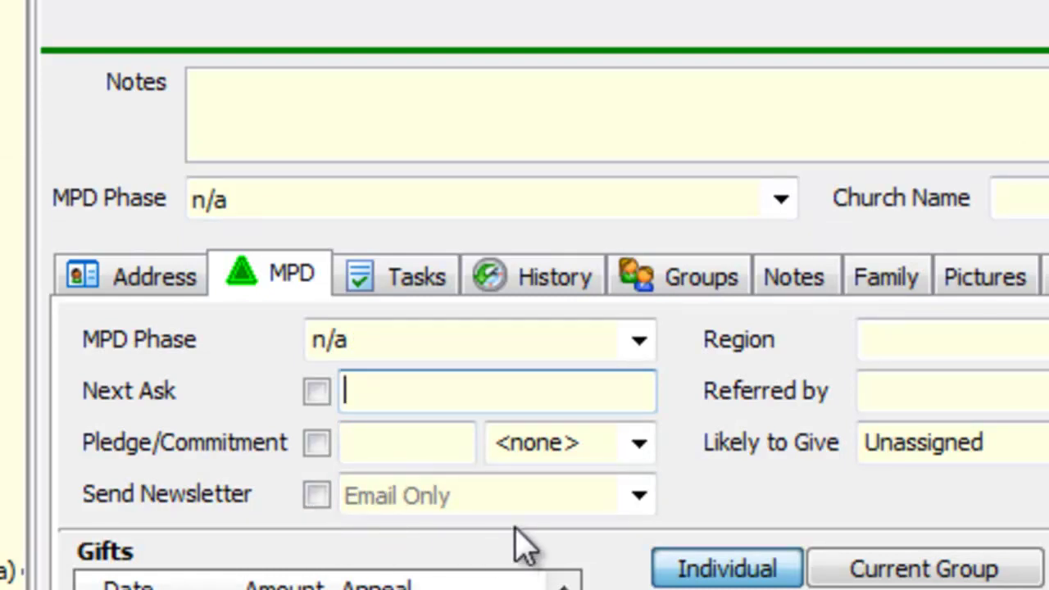
{"action": "left_click", "coordinate": [13, 180]}
{"action": "left_click", "coordinate": [12, 347]}
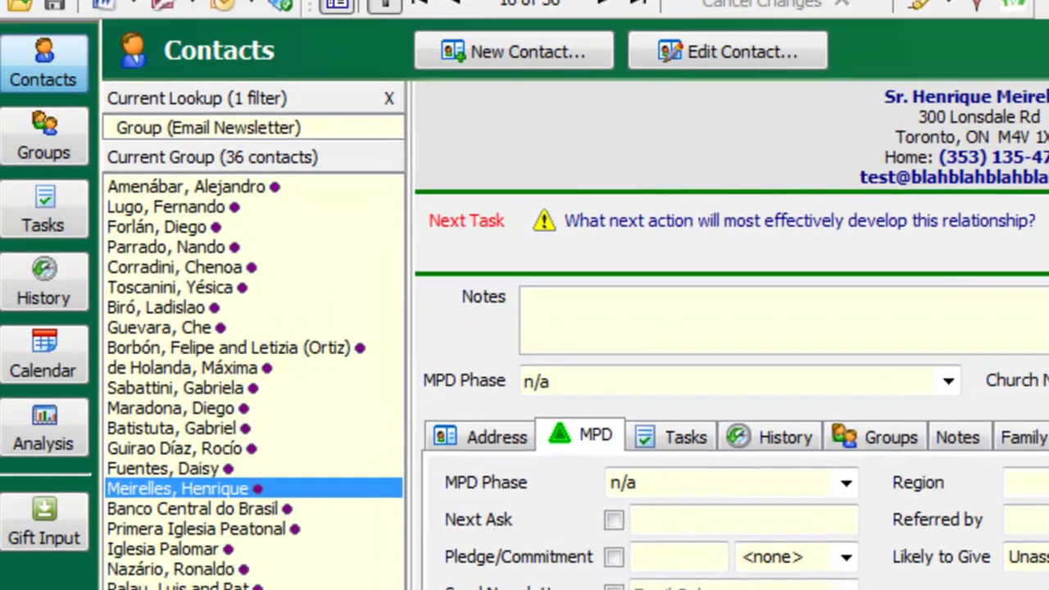
Mass-change the Send Newsletter field to True for all 36 group contacts
{"action": "left_click", "coordinate": [402, 14]}
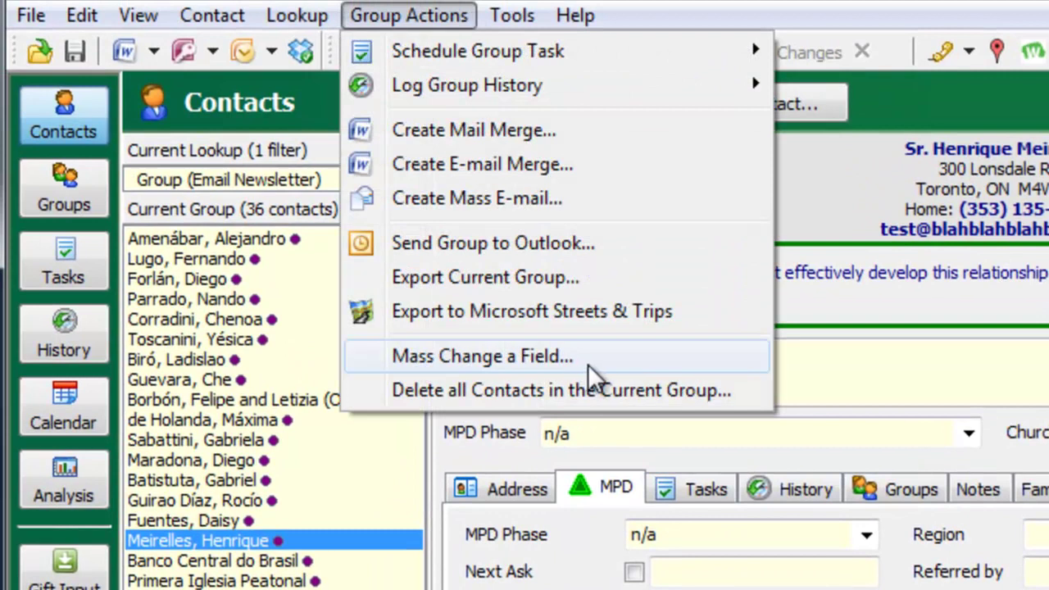
{"action": "left_click", "coordinate": [587, 364]}
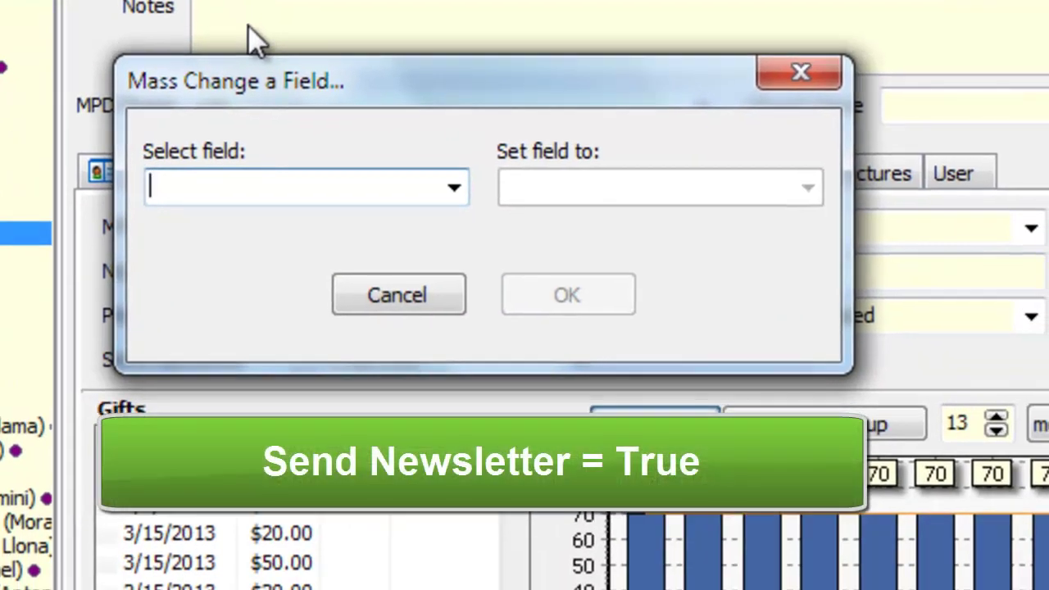
{"action": "type", "text": "Send Newsletter"}
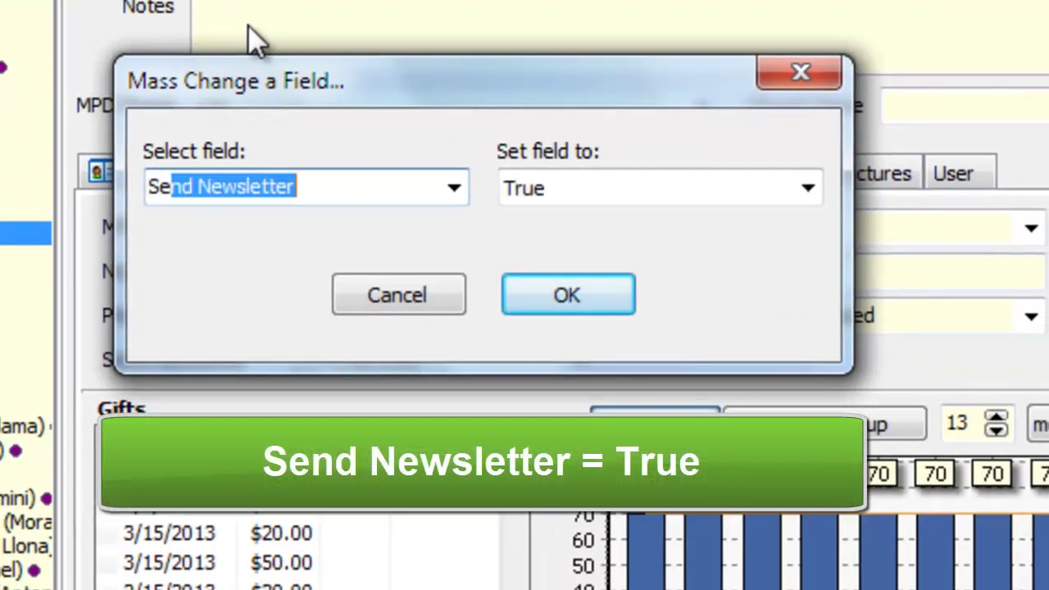
{"action": "key", "text": "Tab"}
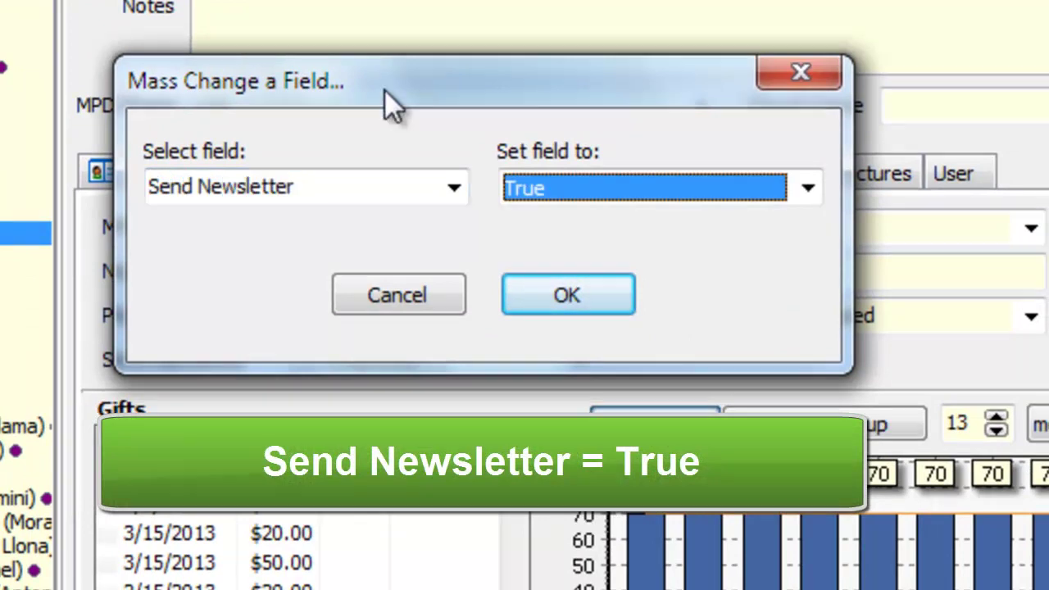
{"action": "left_click_drag", "start_coordinate": [384, 89], "coordinate": [365, 43]}
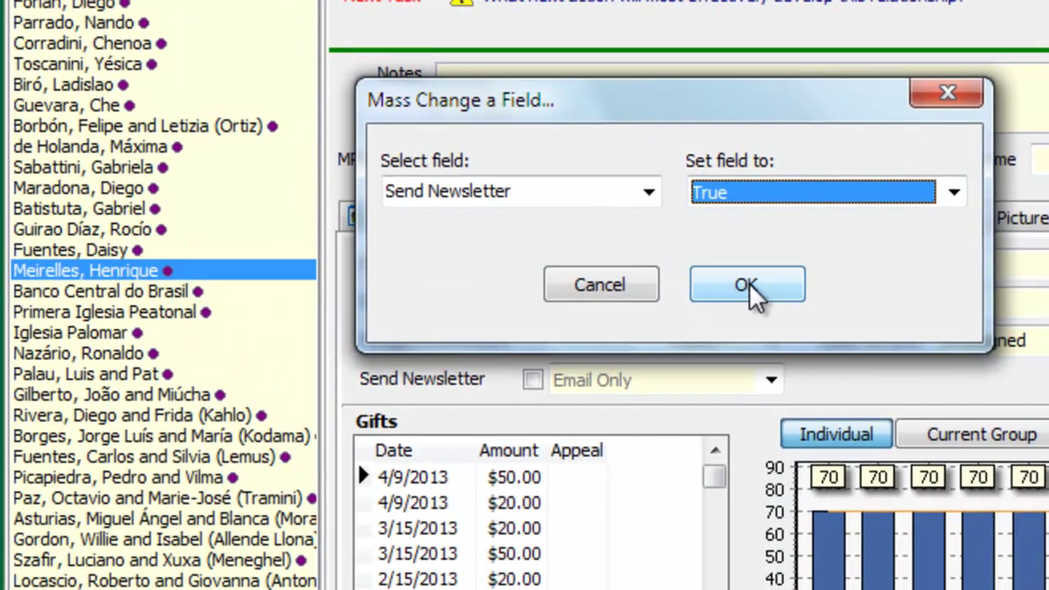
{"action": "left_click", "coordinate": [749, 282]}
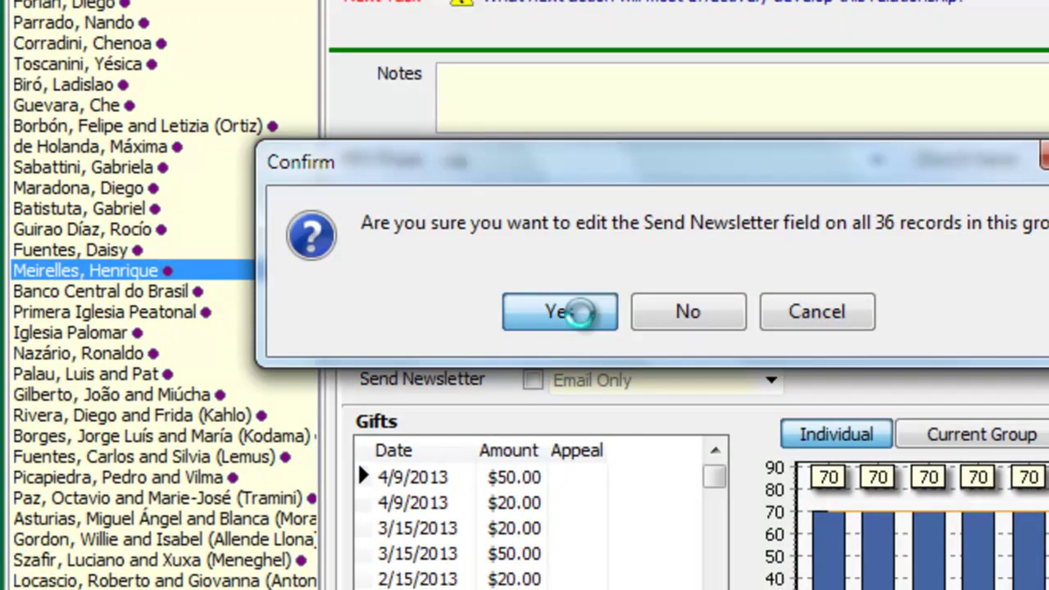
{"action": "left_click", "coordinate": [560, 313]}
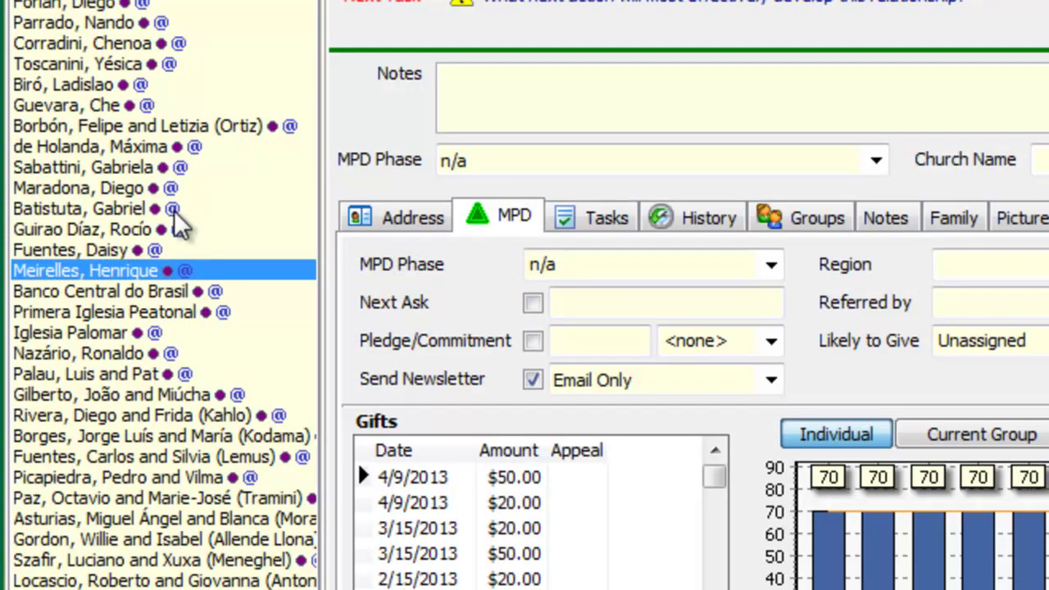
Mark another contact's email address as invalid
{"action": "left_click", "coordinate": [104, 252]}
{"action": "left_click", "coordinate": [402, 215]}
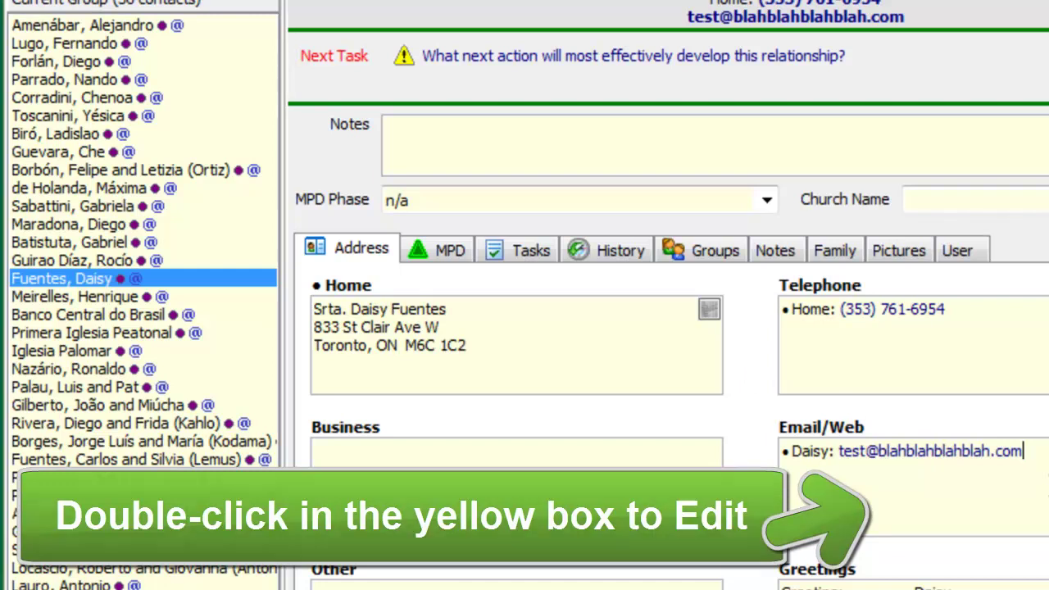
{"action": "double_click", "coordinate": [1023, 451]}
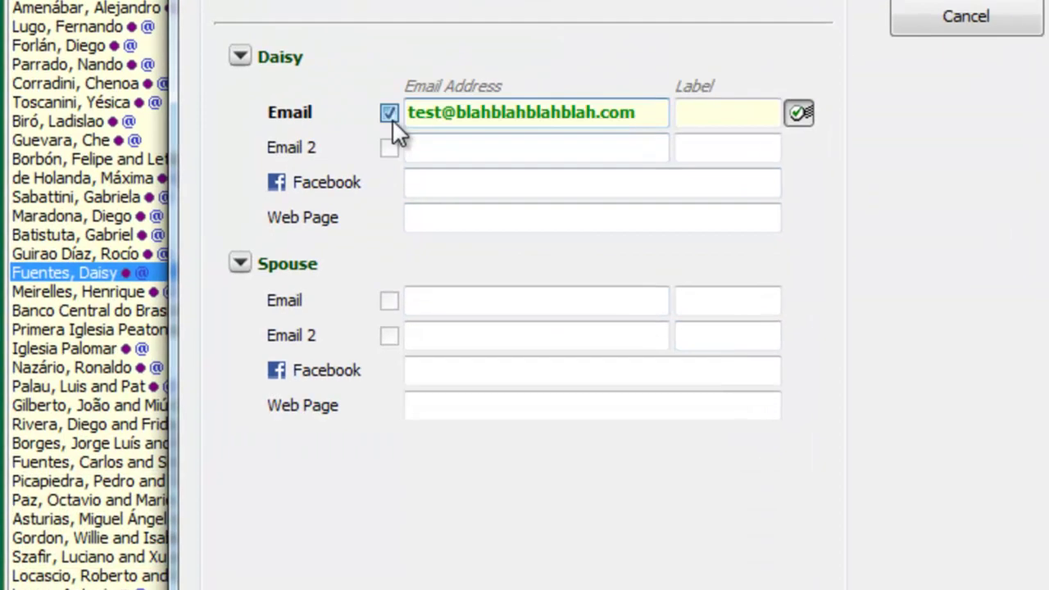
{"action": "left_click", "coordinate": [390, 115]}
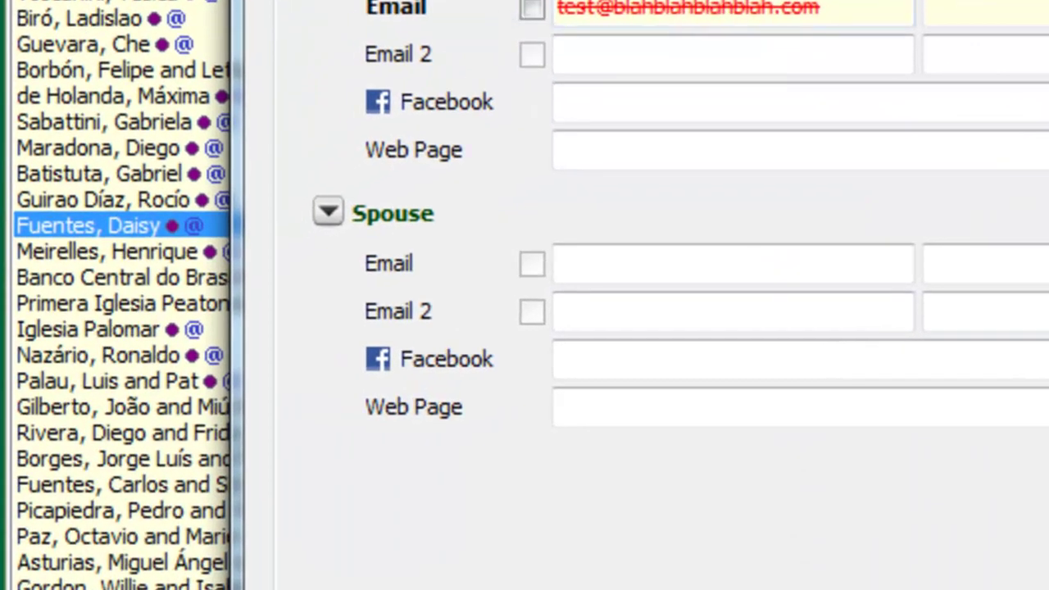
{"action": "key", "text": "Return"}
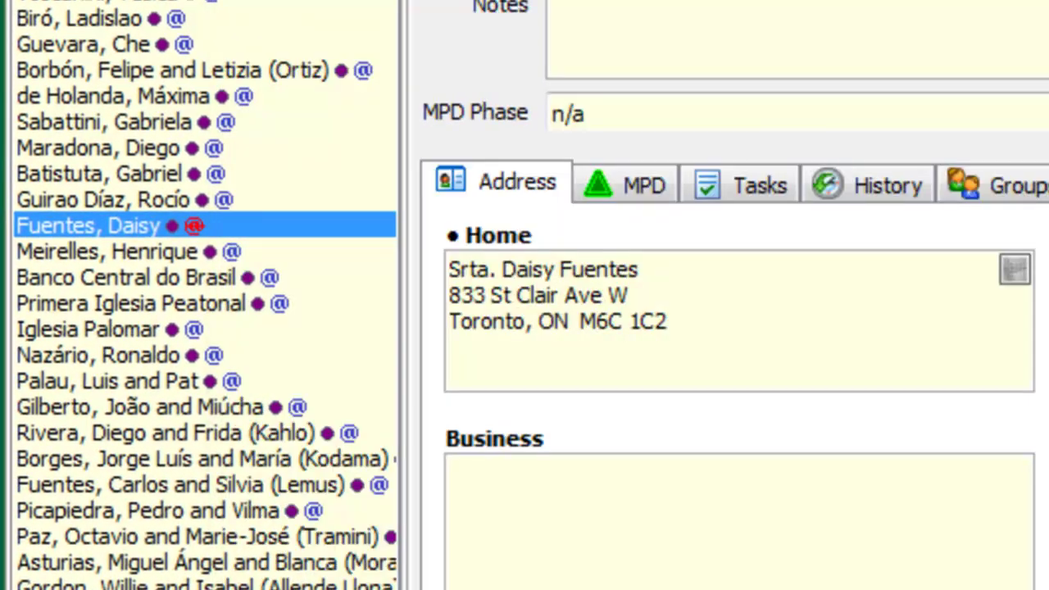
Set newsletter delivery to Email (w/ paper backup) for the next contact and the red-email-icon contact
{"action": "left_click", "coordinate": [174, 259]}
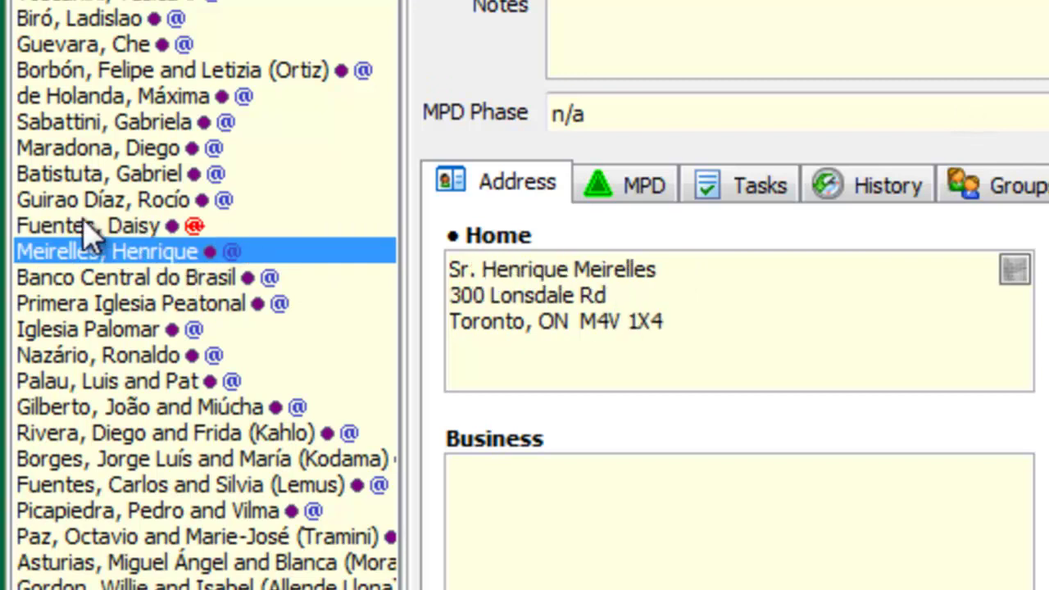
{"action": "left_click", "coordinate": [596, 190]}
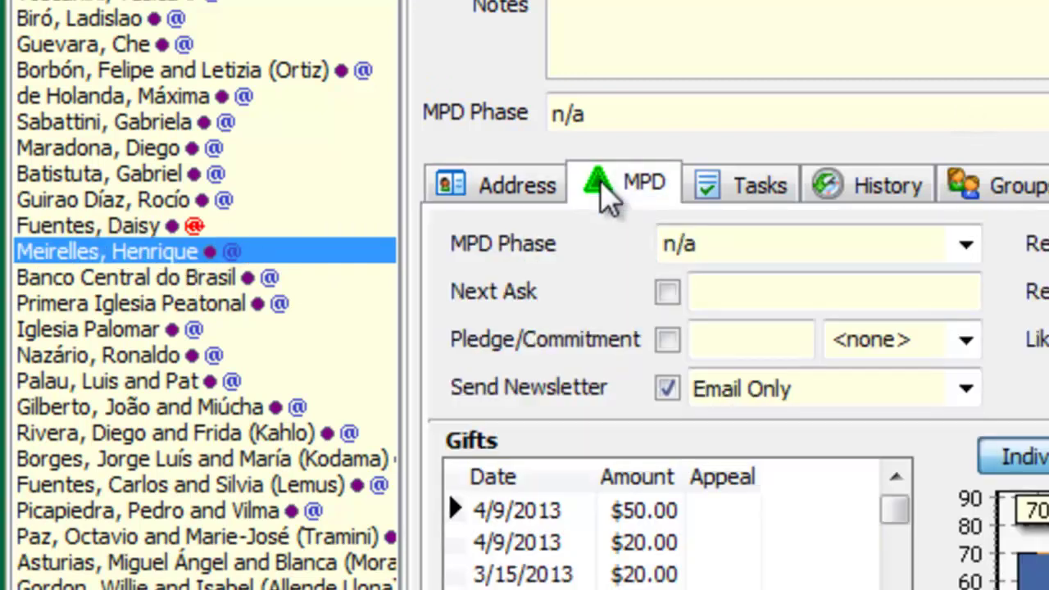
{"action": "left_click", "coordinate": [966, 392]}
{"action": "left_click", "coordinate": [949, 450]}
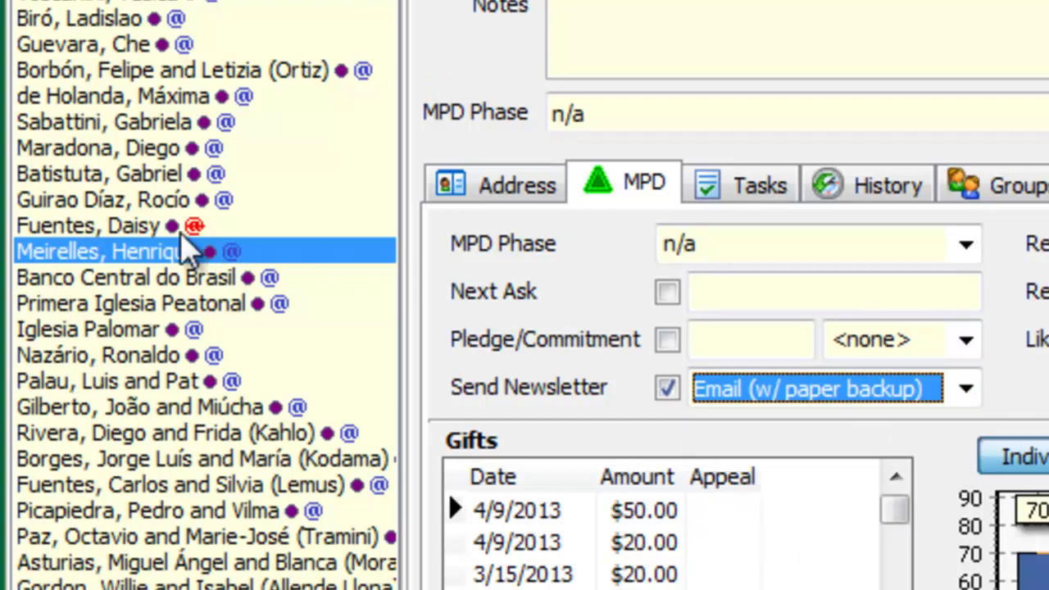
{"action": "left_click", "coordinate": [137, 232]}
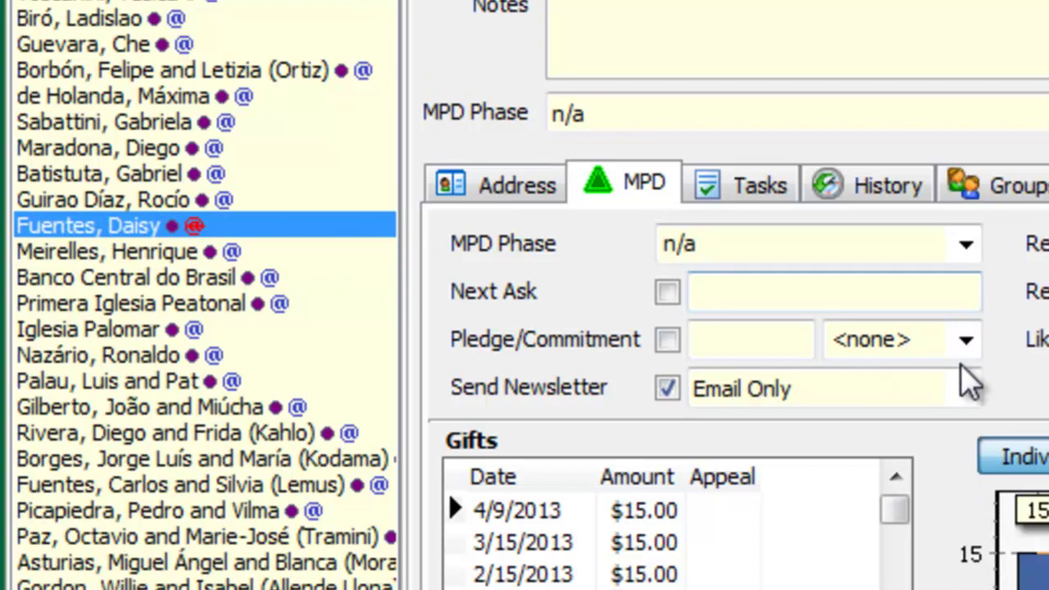
{"action": "left_click", "coordinate": [963, 387]}
{"action": "left_click", "coordinate": [946, 451]}
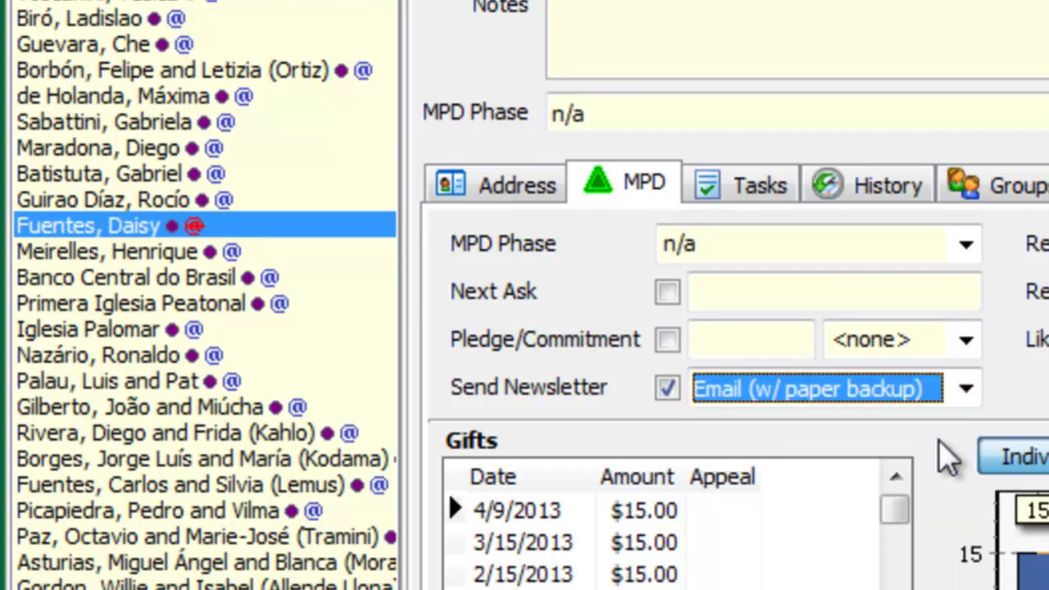
{"action": "left_click", "coordinate": [197, 254]}
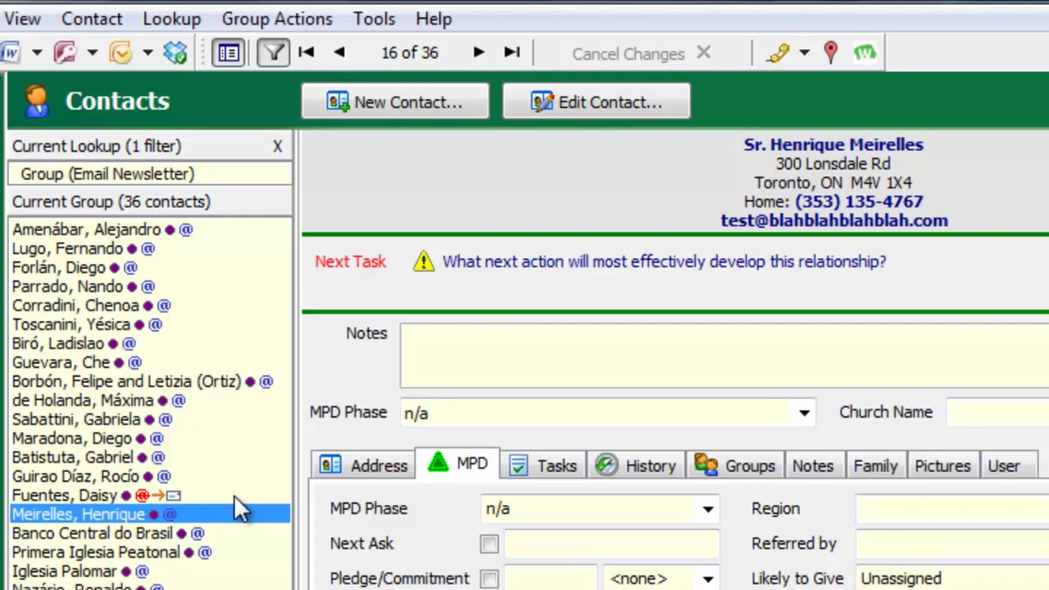
Open Newsletter Tools from the Tools menu, showing the Paper tab steps
{"action": "left_click", "coordinate": [400, 19]}
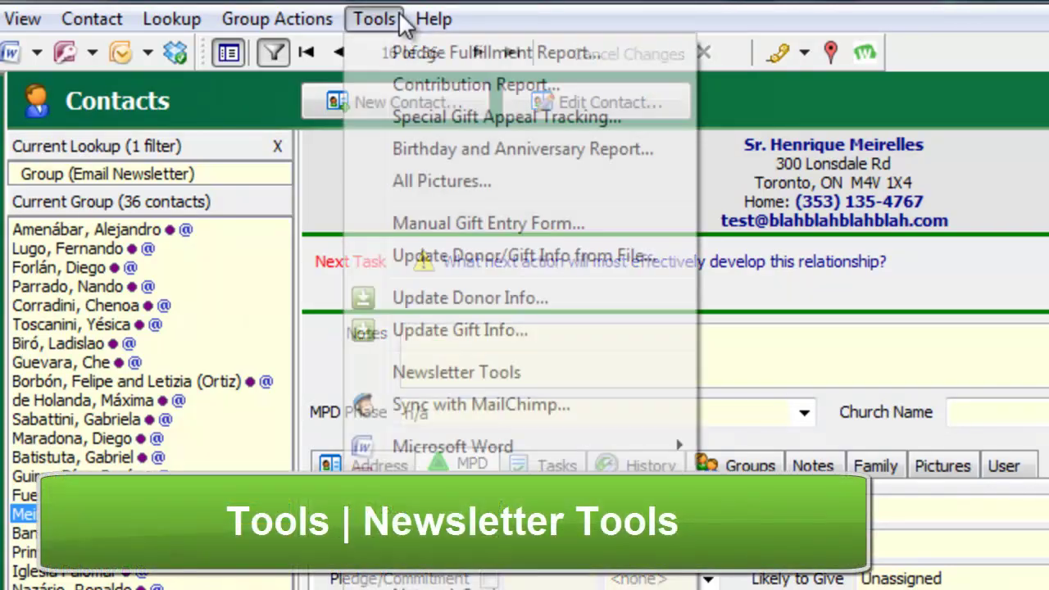
{"action": "left_click", "coordinate": [562, 373]}
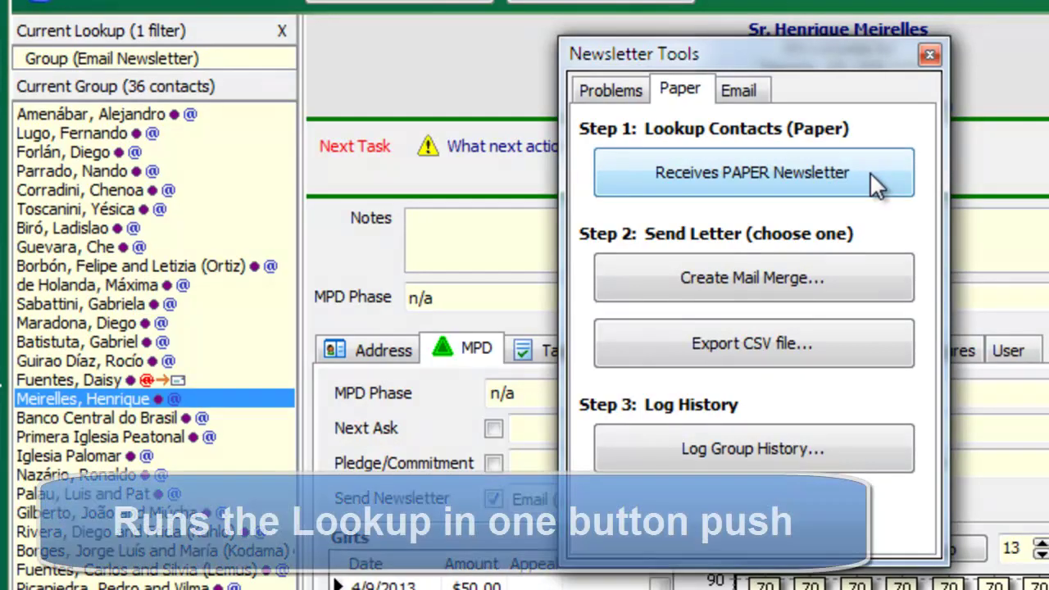
Run the Receives PAPER Newsletter lookup, narrowing the list to 39 contacts
{"action": "left_click", "coordinate": [869, 172]}
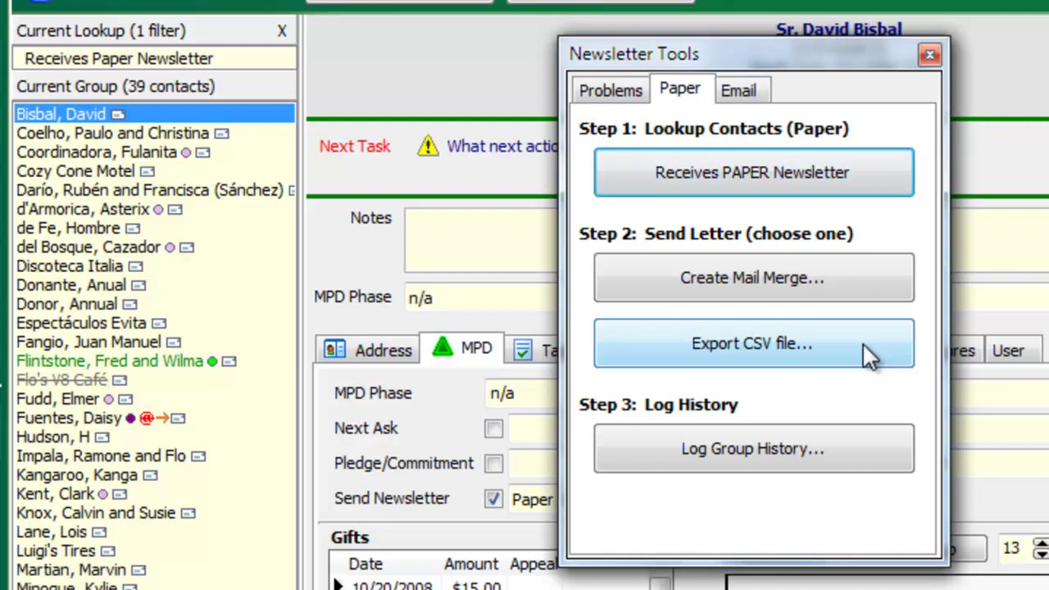
Log group history '2013-07 Send Newsletter Video newsletter' for all 39 paper contacts
{"action": "left_click", "coordinate": [866, 443]}
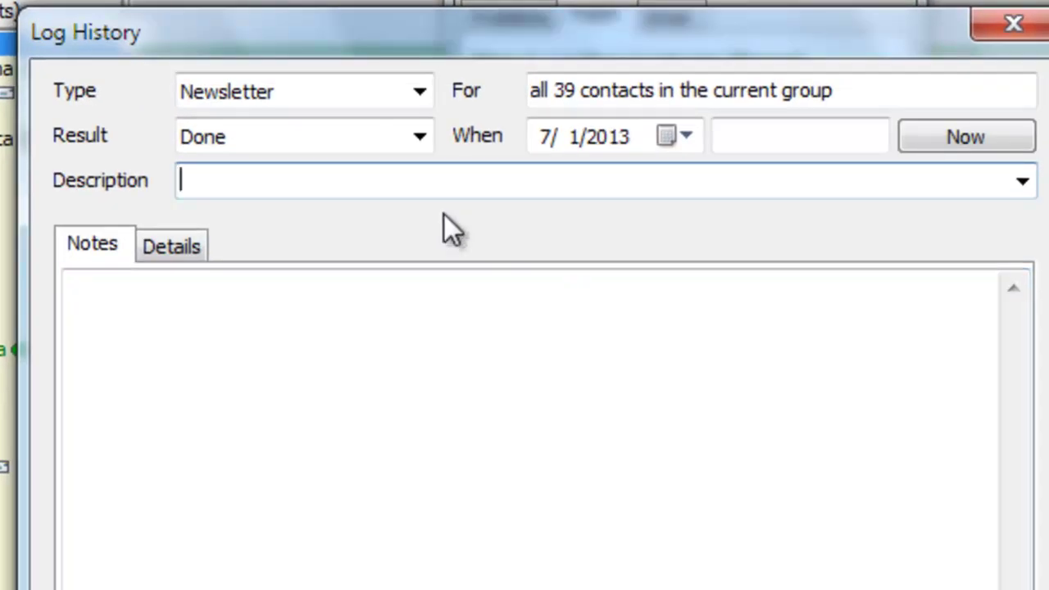
{"action": "type", "text": "2013"}
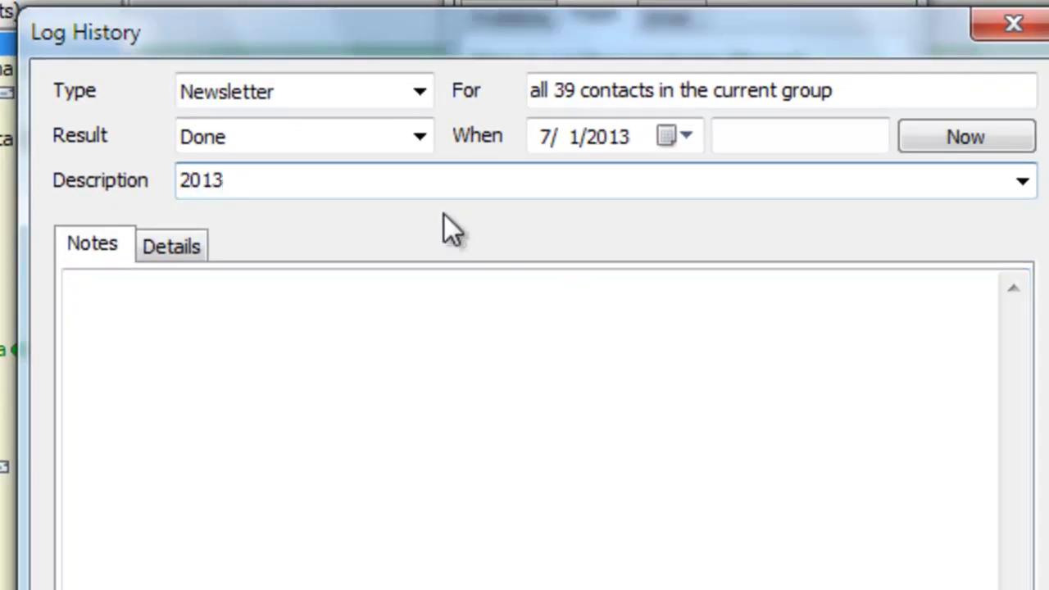
{"action": "type", "text": "-07 Se"}
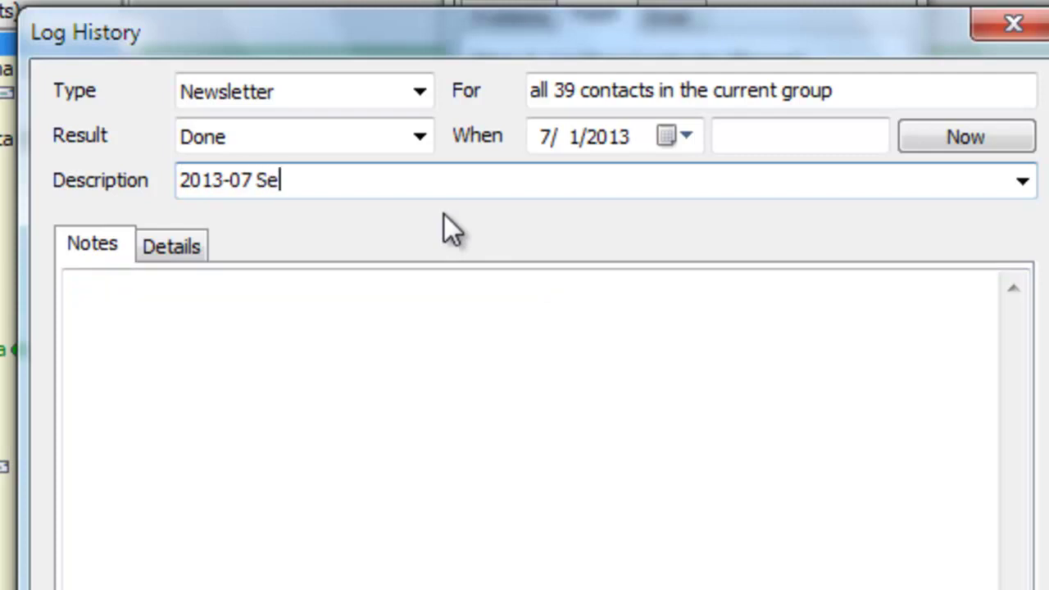
{"action": "type", "text": "nd Newsletter "}
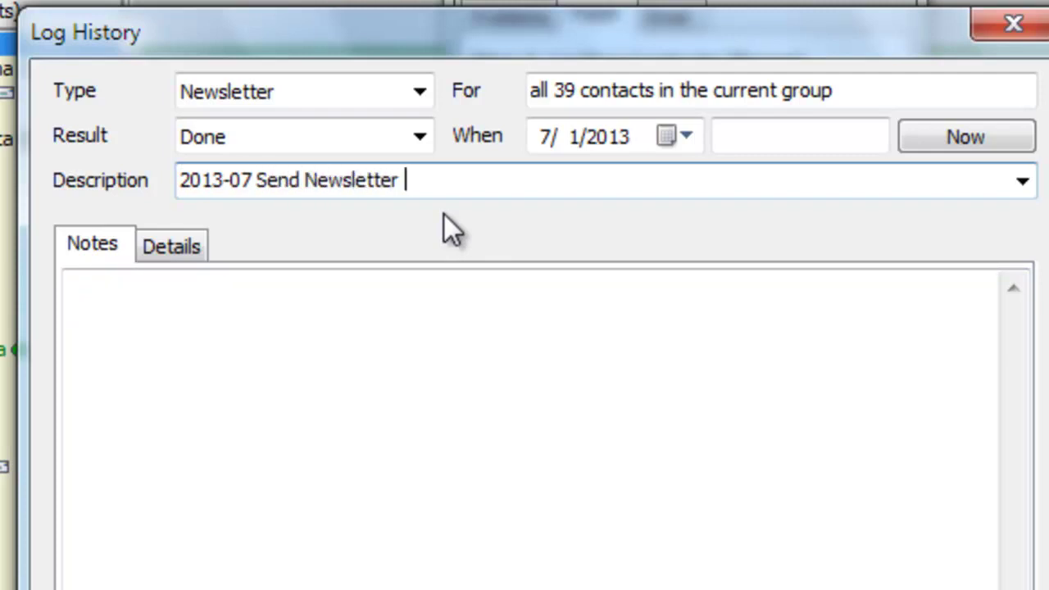
{"action": "type", "text": "Video newsletter"}
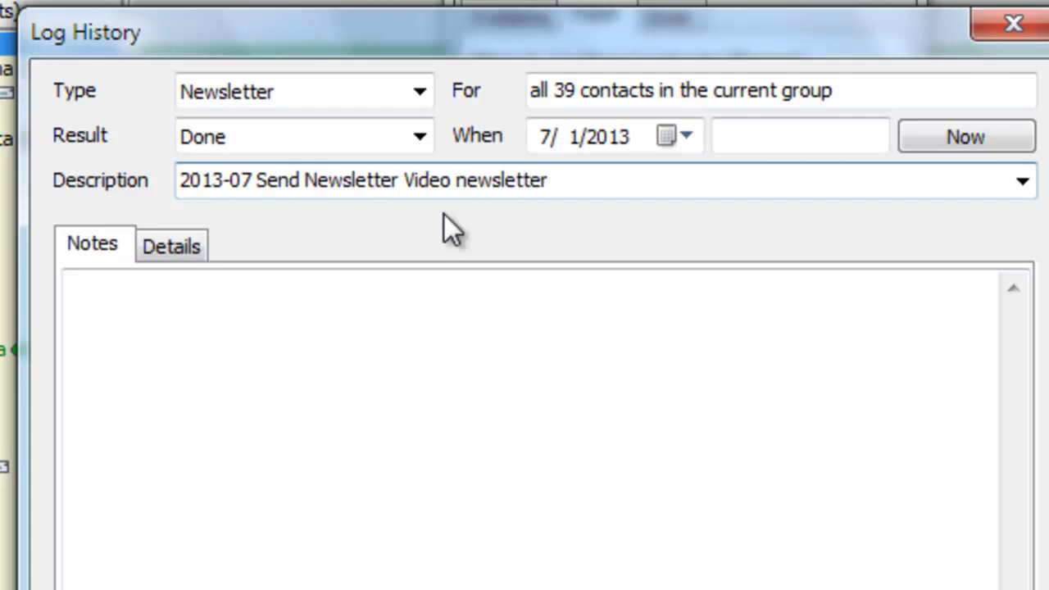
{"action": "left_click", "coordinate": [163, 235]}
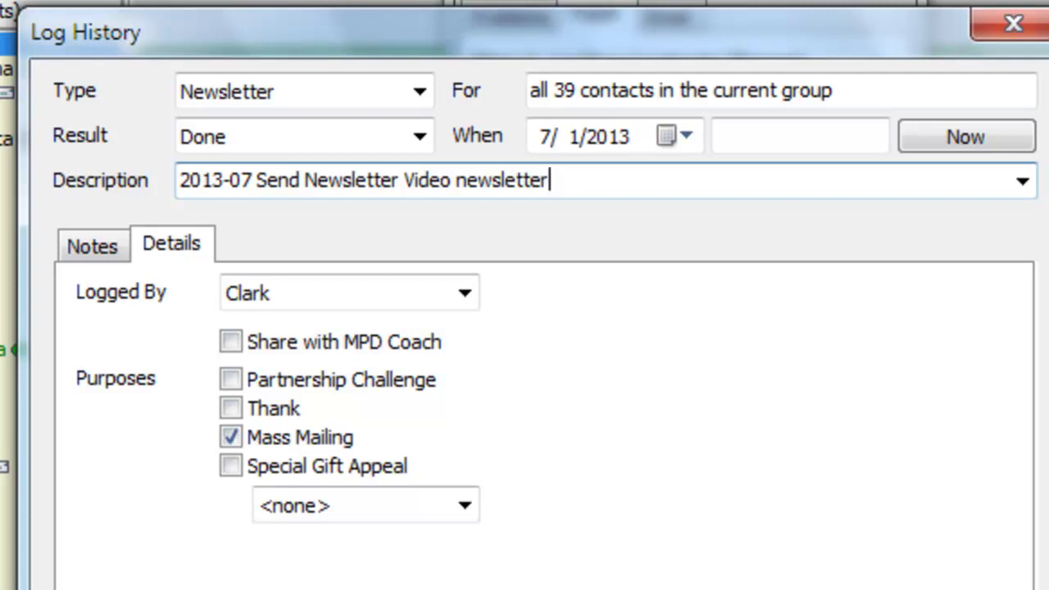
{"action": "key", "text": "Return"}
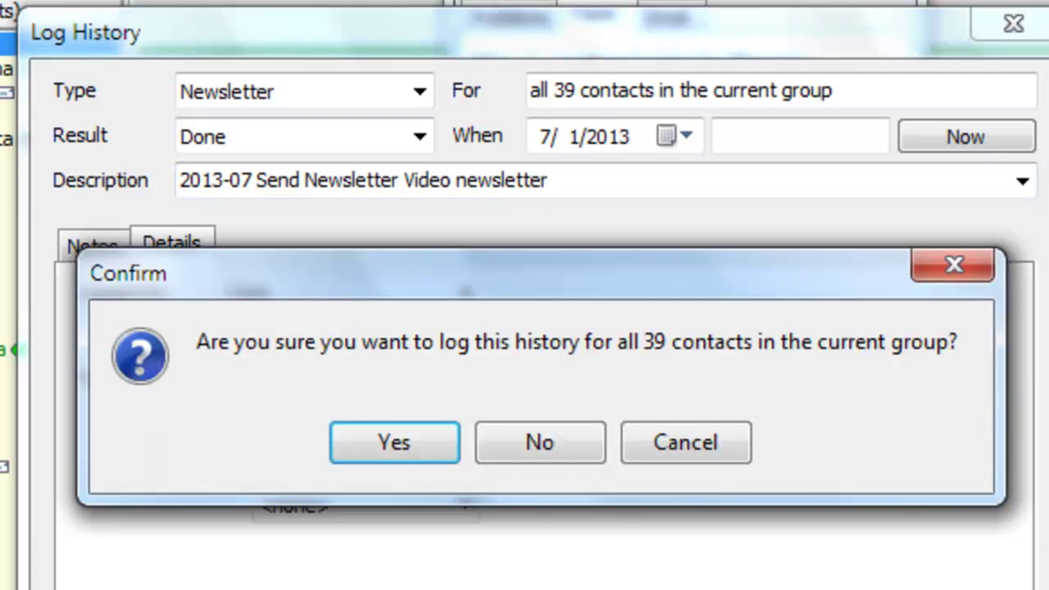
{"action": "left_click", "coordinate": [418, 444]}
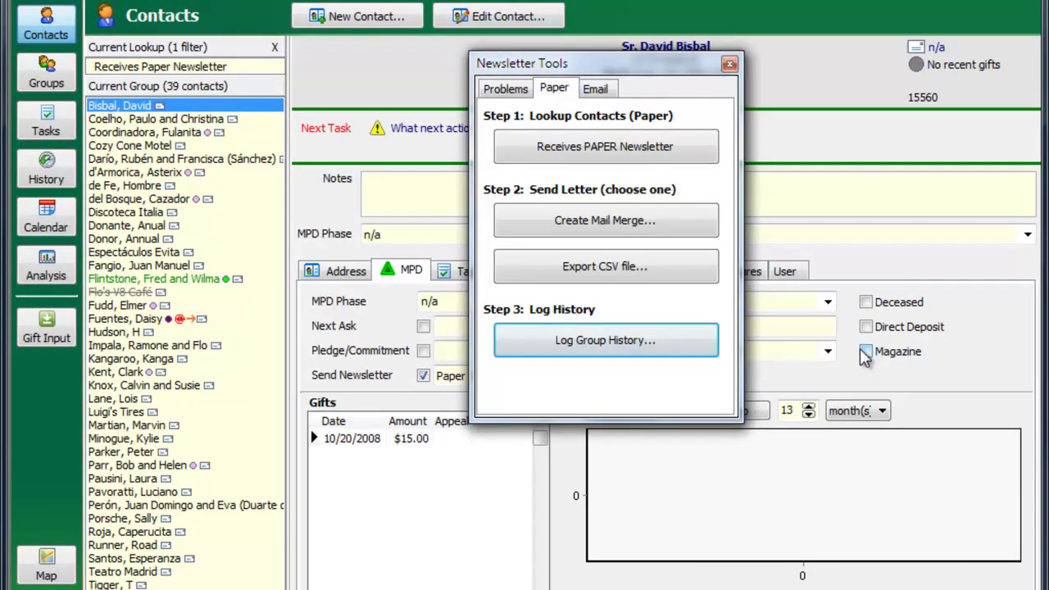
Close Newsletter Tools and view the contact's history with mass mailings hidden
{"action": "left_click", "coordinate": [729, 64]}
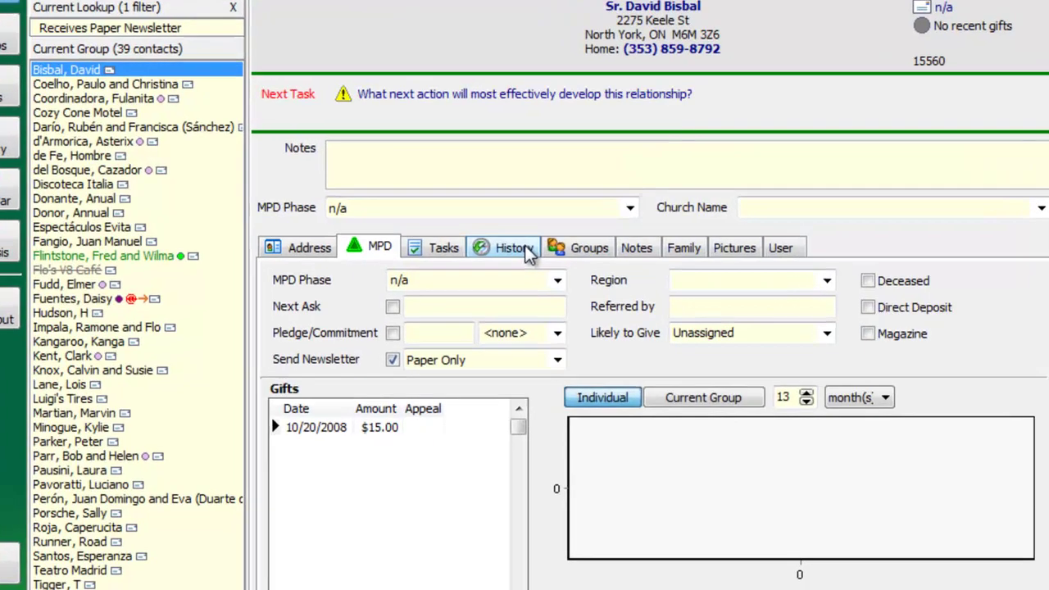
{"action": "left_click", "coordinate": [531, 270]}
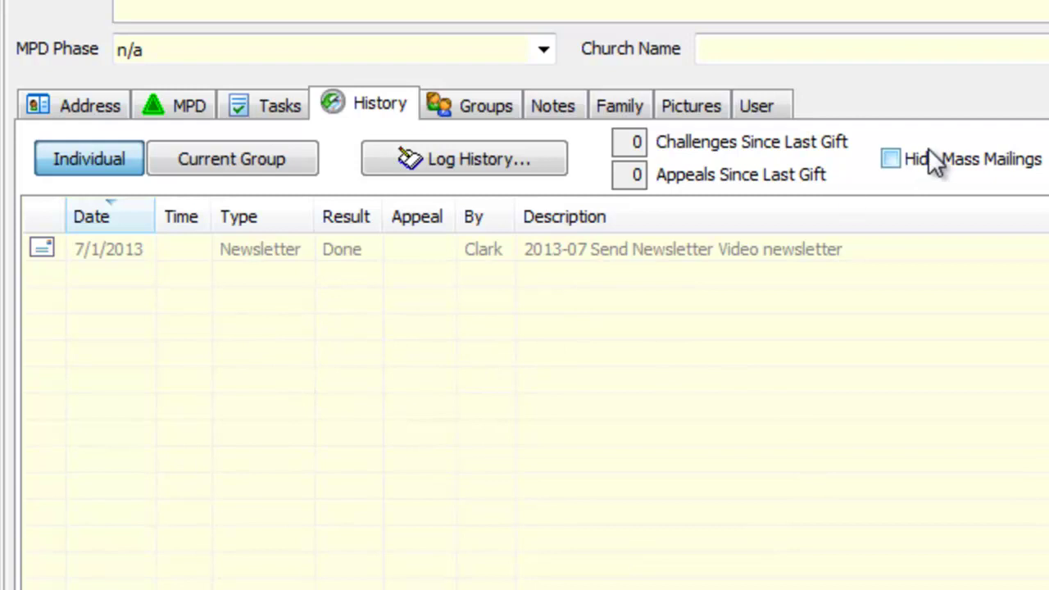
{"action": "left_click", "coordinate": [892, 159]}
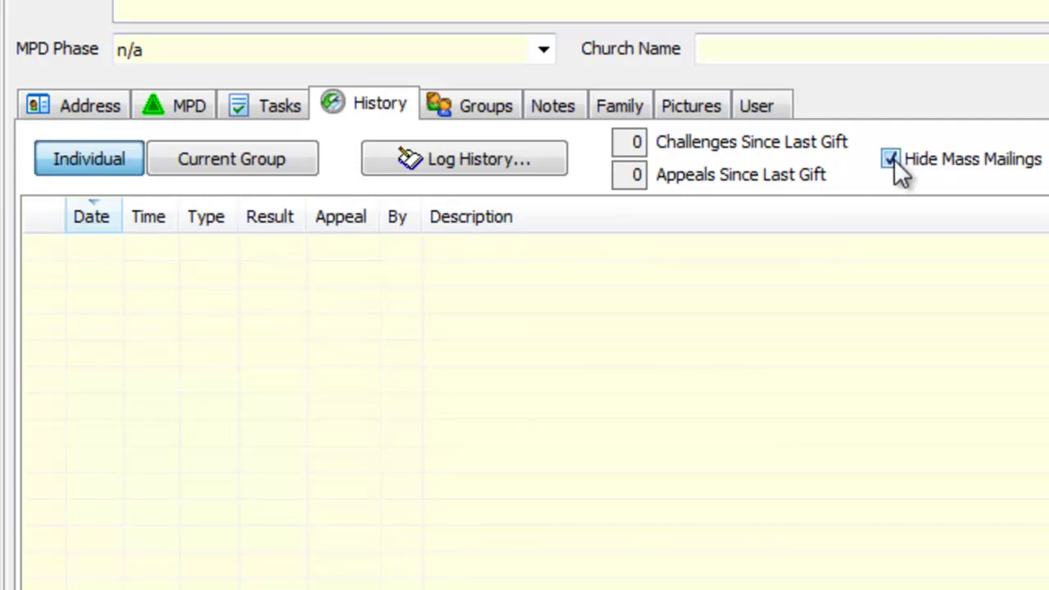